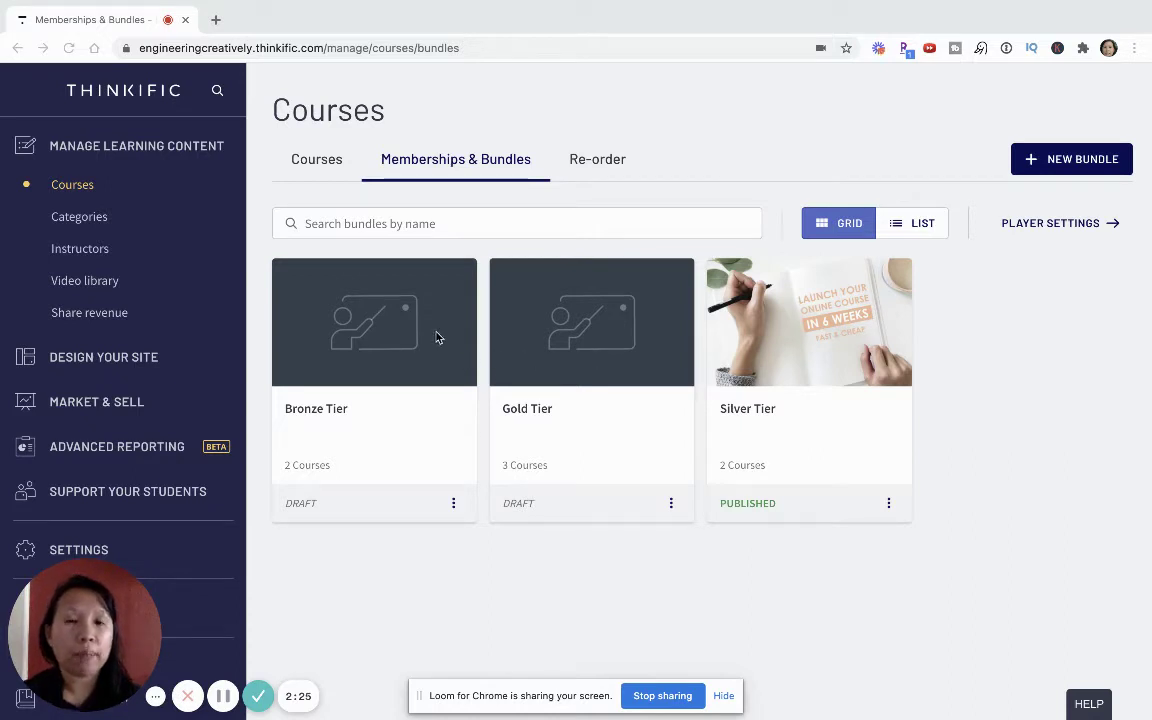
- Open the Silver Tier bundle and bring up its pricing settings
left_click(793, 350)
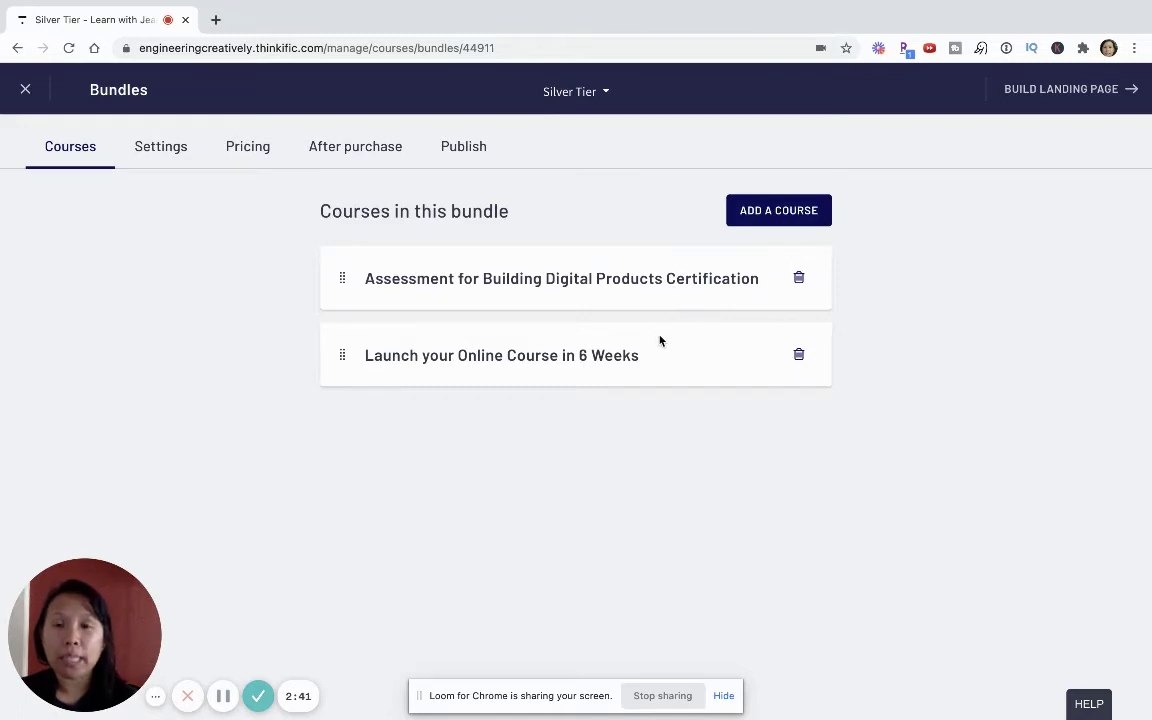
left_click(256, 149)
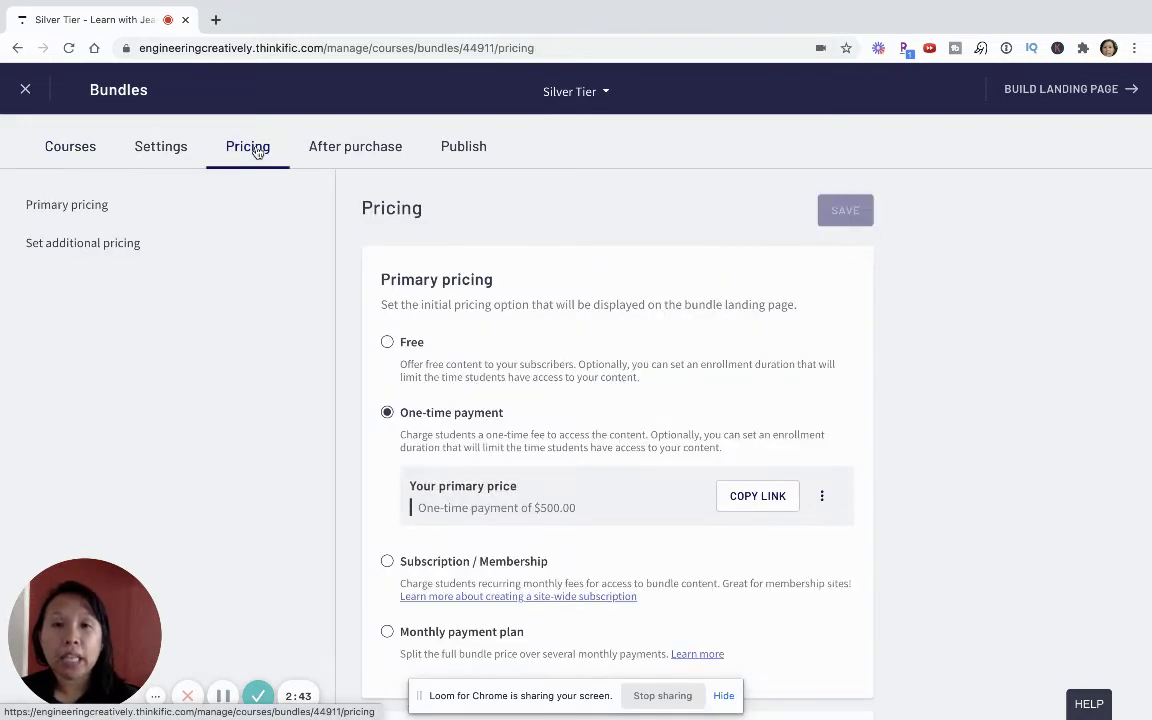
scroll(500, 350, "down", 1)
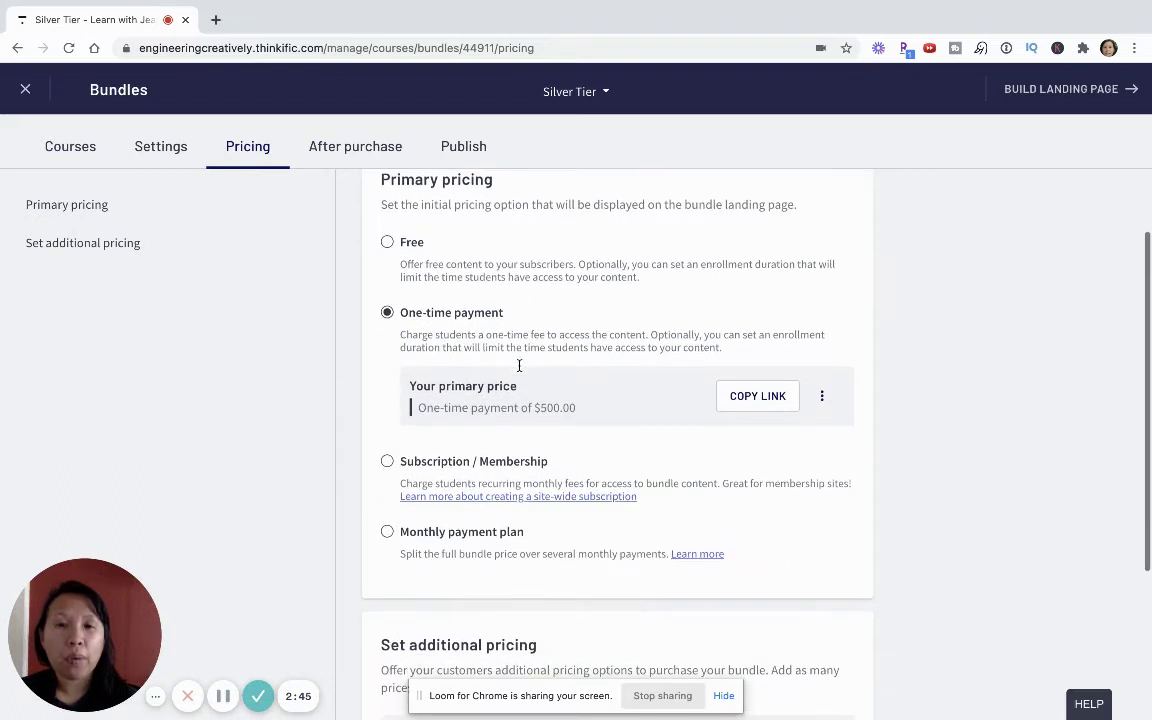
scroll(470, 370, "down", 1)
scroll(472, 373, "down", 1)
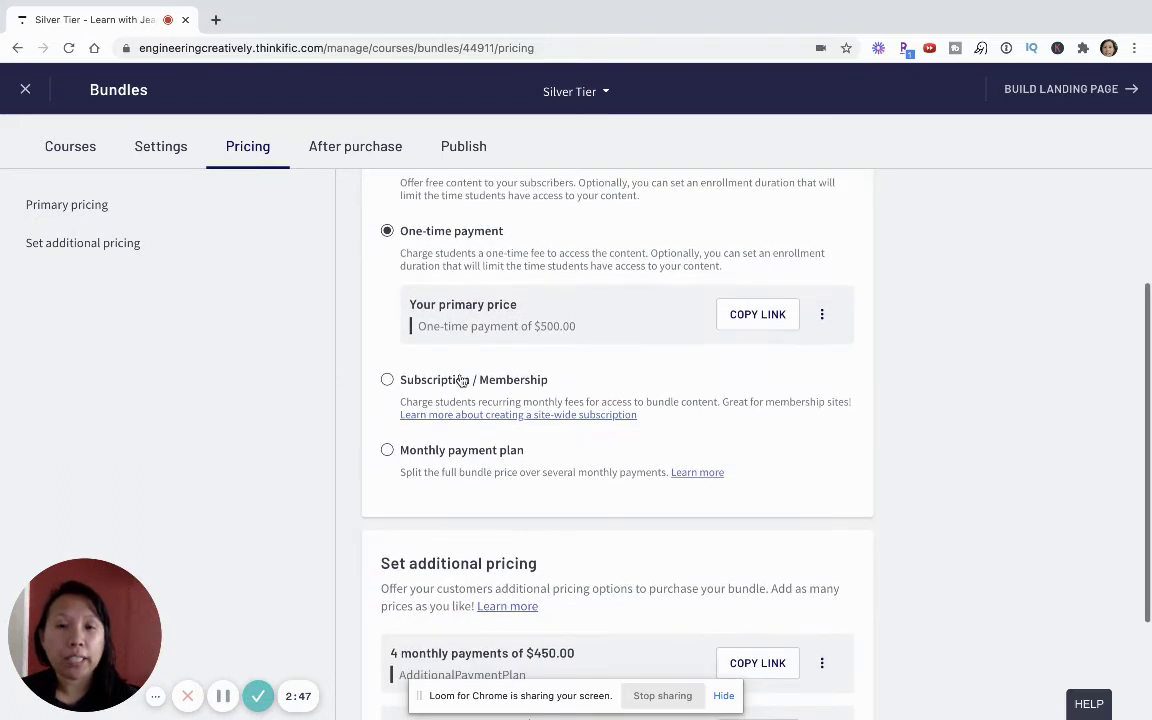
- Make the primary price a subscription / membership with a 7-day free trial
left_click(390, 384)
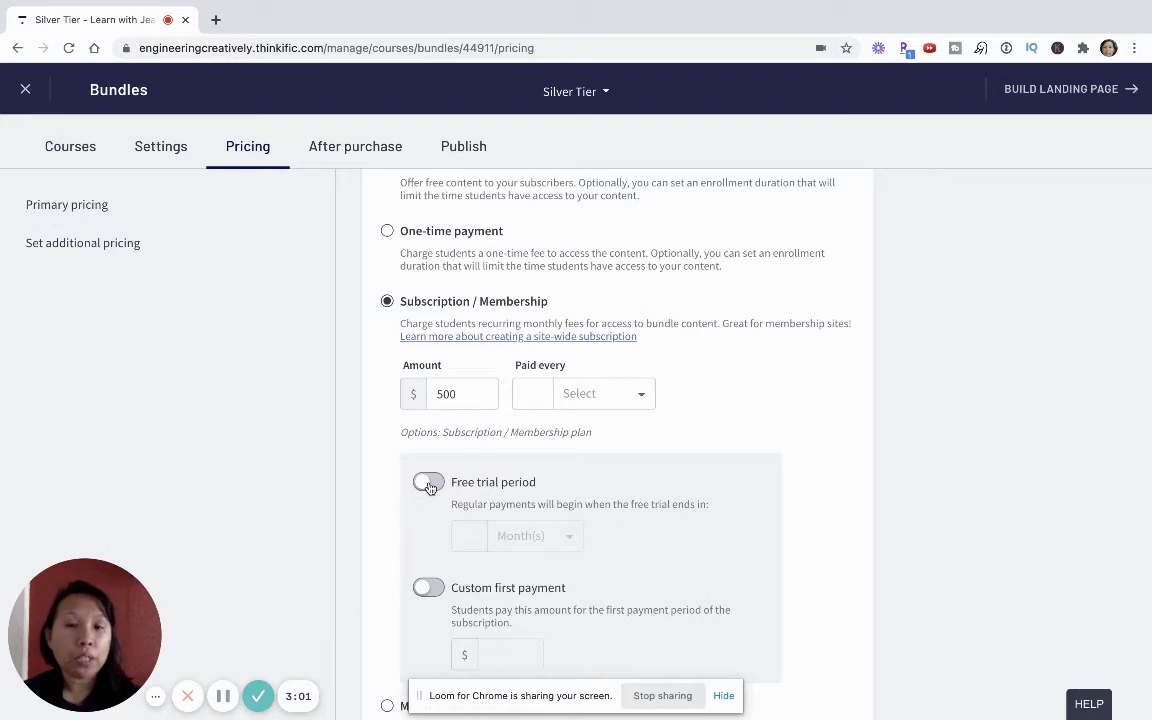
scroll(430, 487, "down", 1)
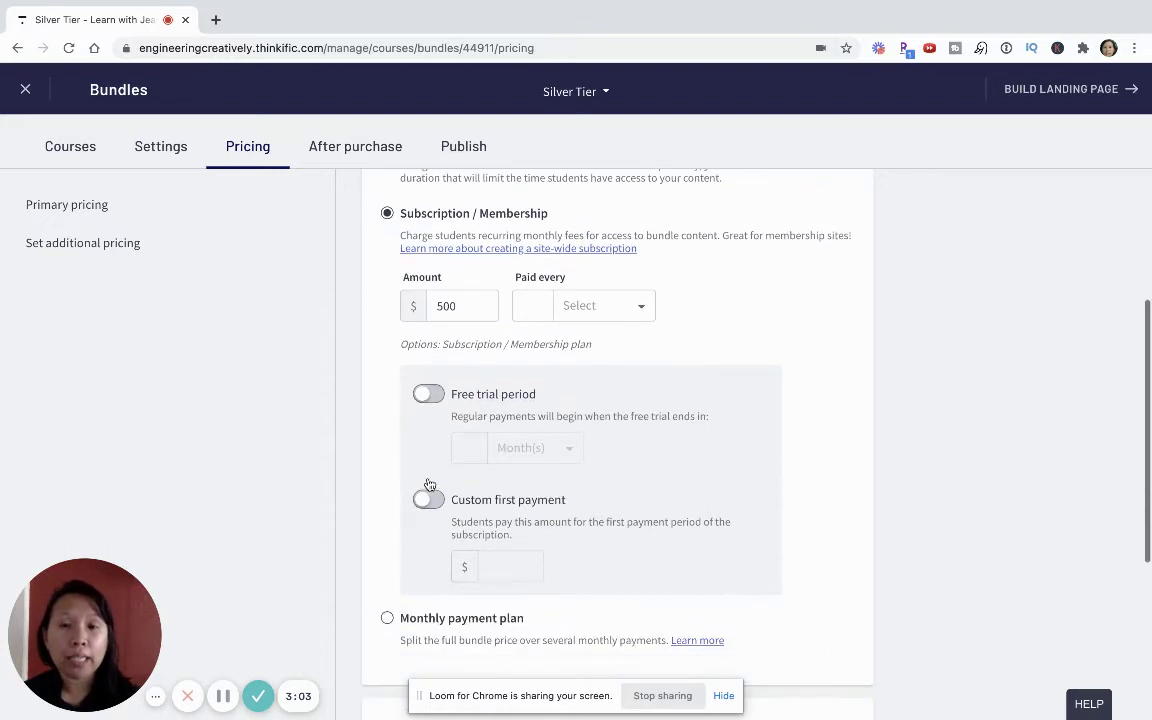
left_click(438, 396)
left_click(525, 449)
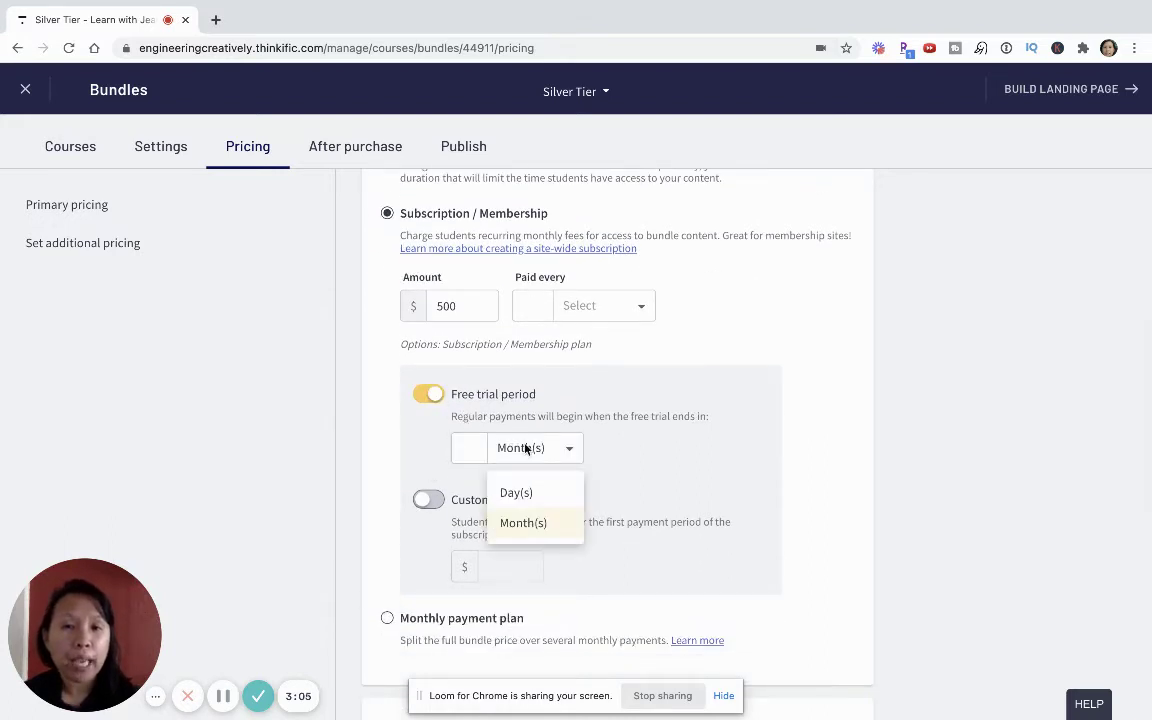
left_click(526, 491)
left_click(471, 443)
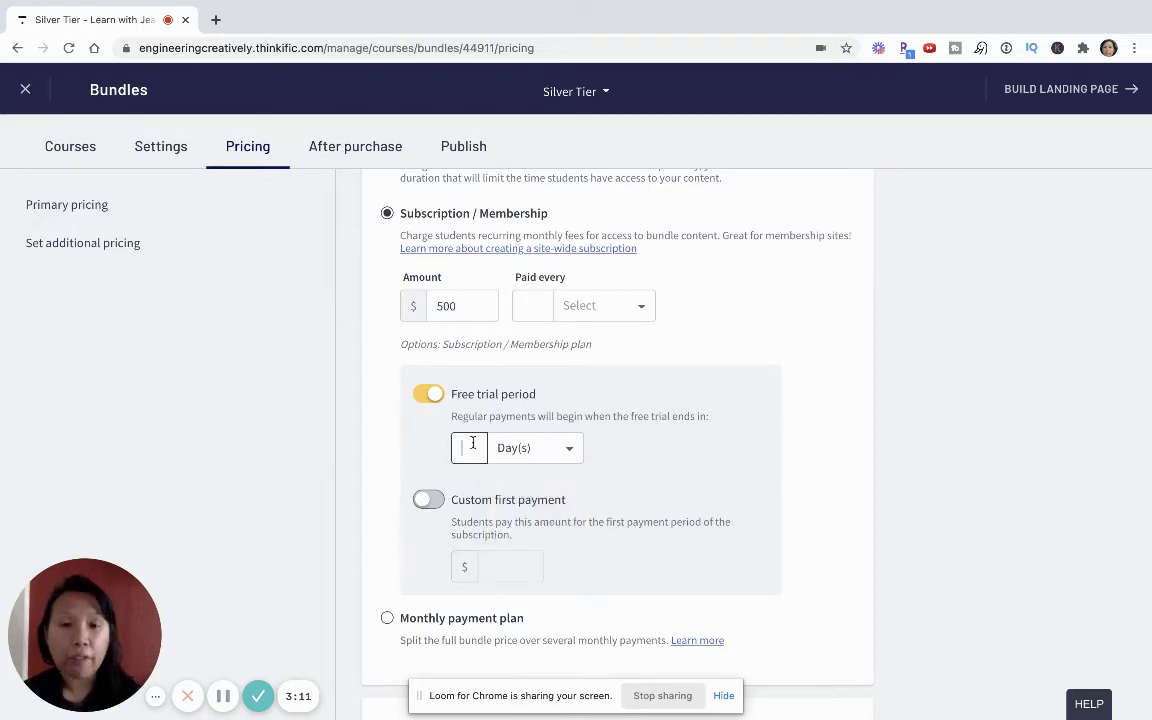
type("7")
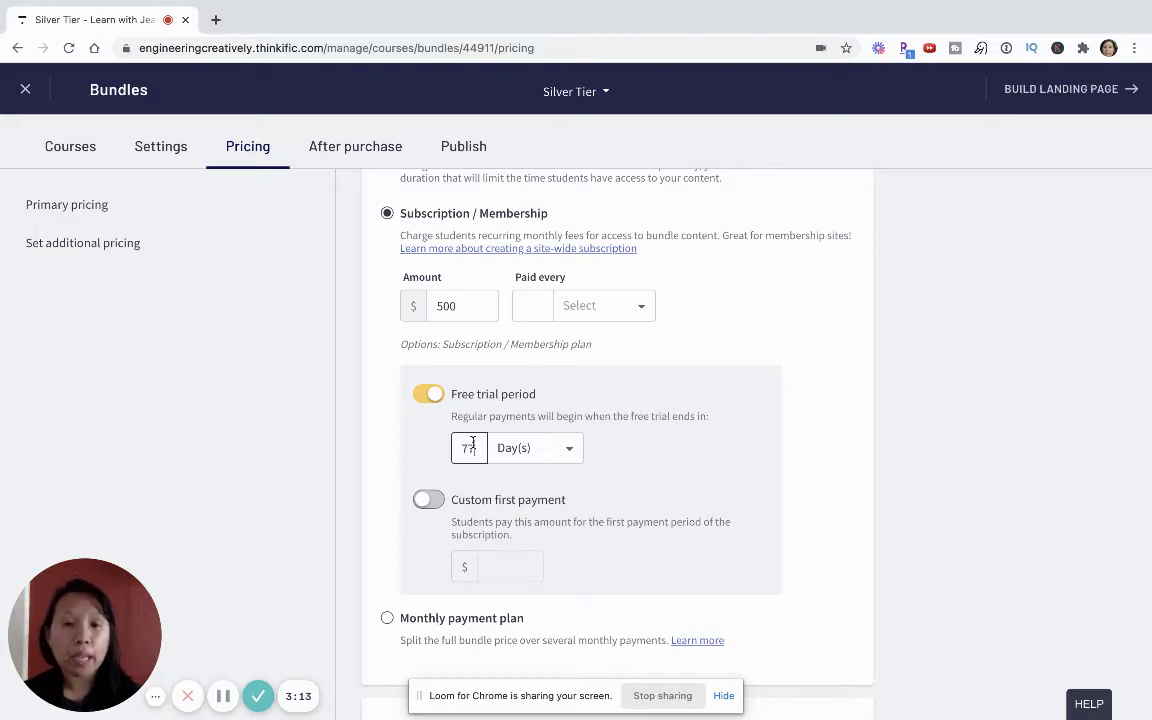
key("BackSpace")
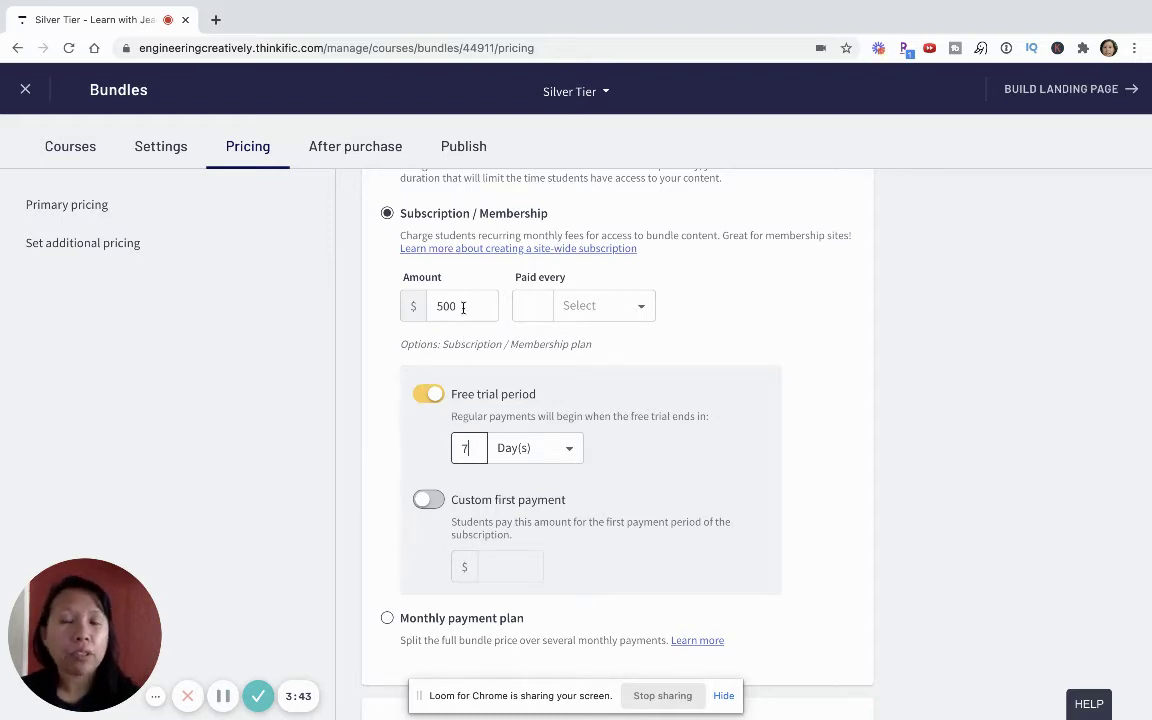
- Change the subscription amount from $500 to $50, billed every 1 month
left_click_drag(501, 305, 296, 296)
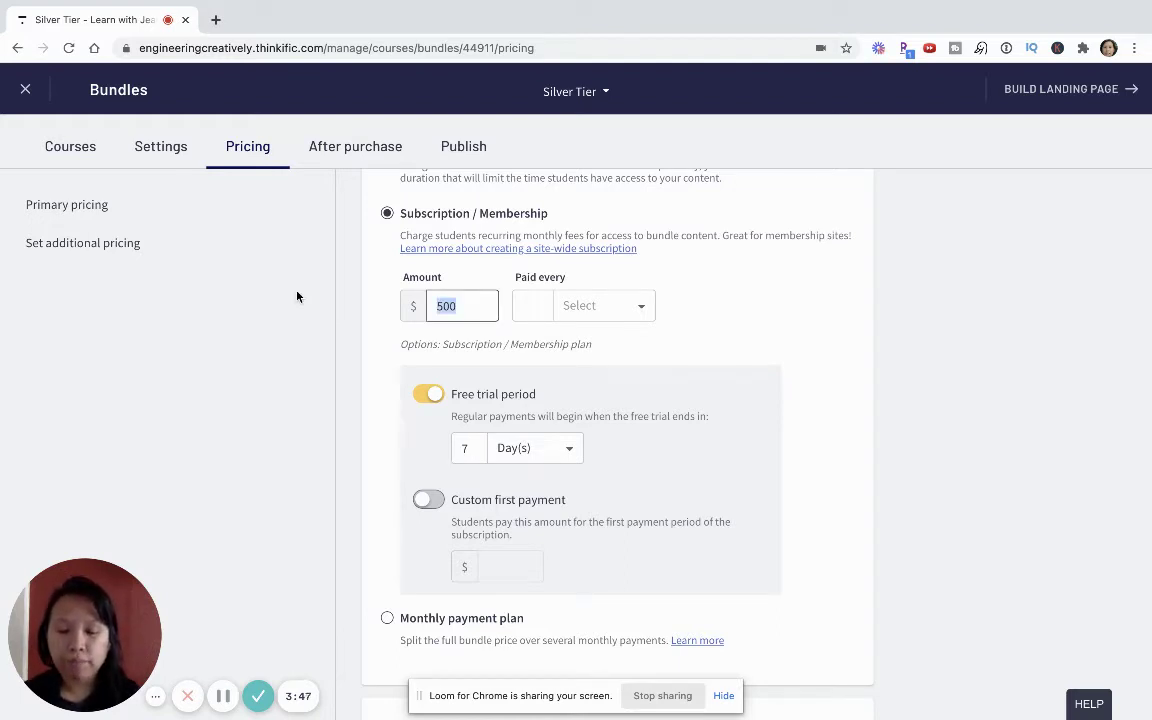
type("50")
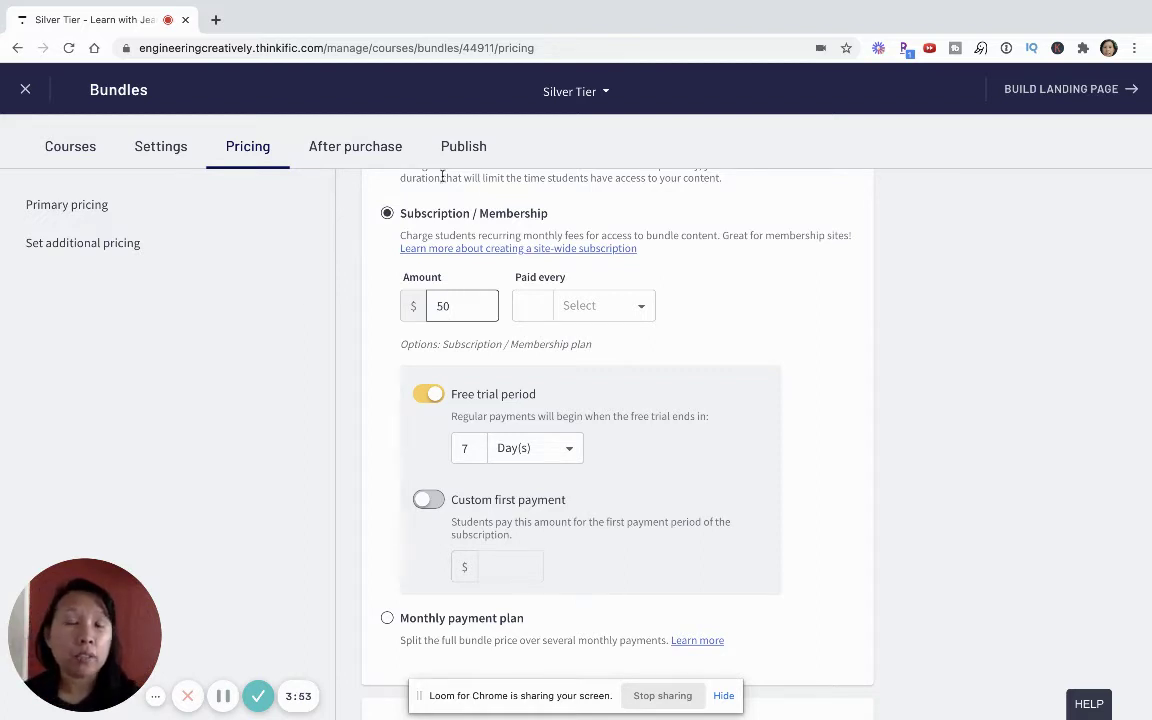
scroll(588, 370, "up", 1)
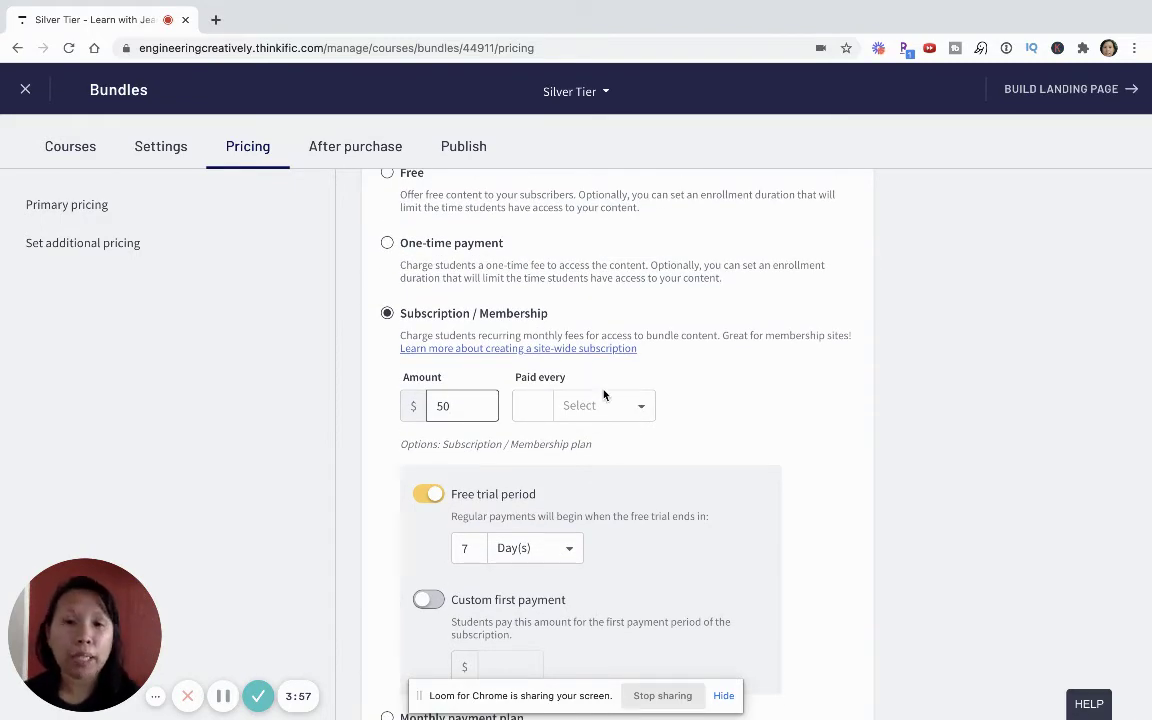
scroll(670, 502, "down", 1)
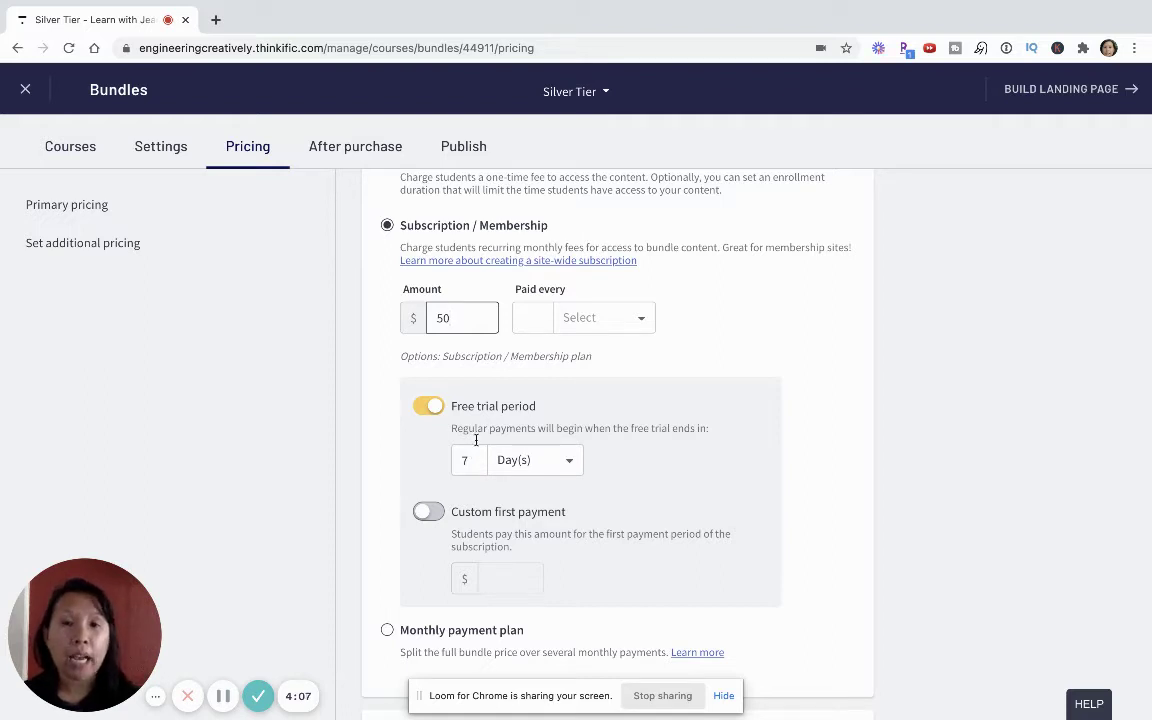
left_click(596, 320)
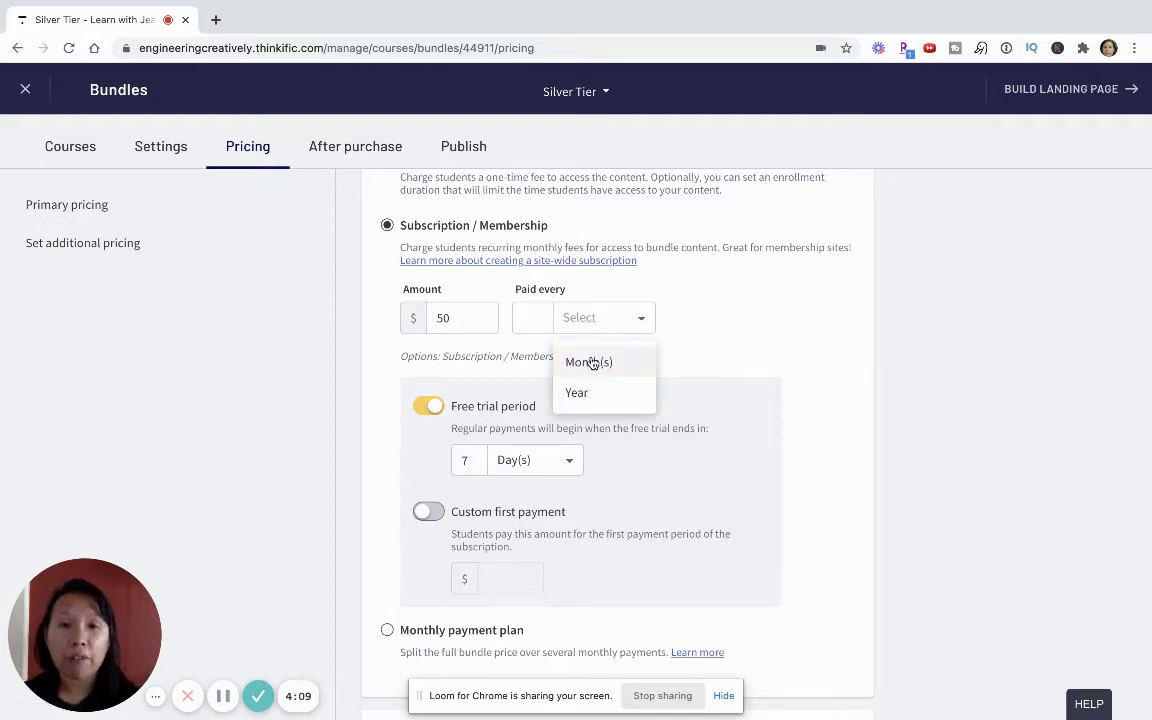
left_click(591, 362)
left_click(540, 320)
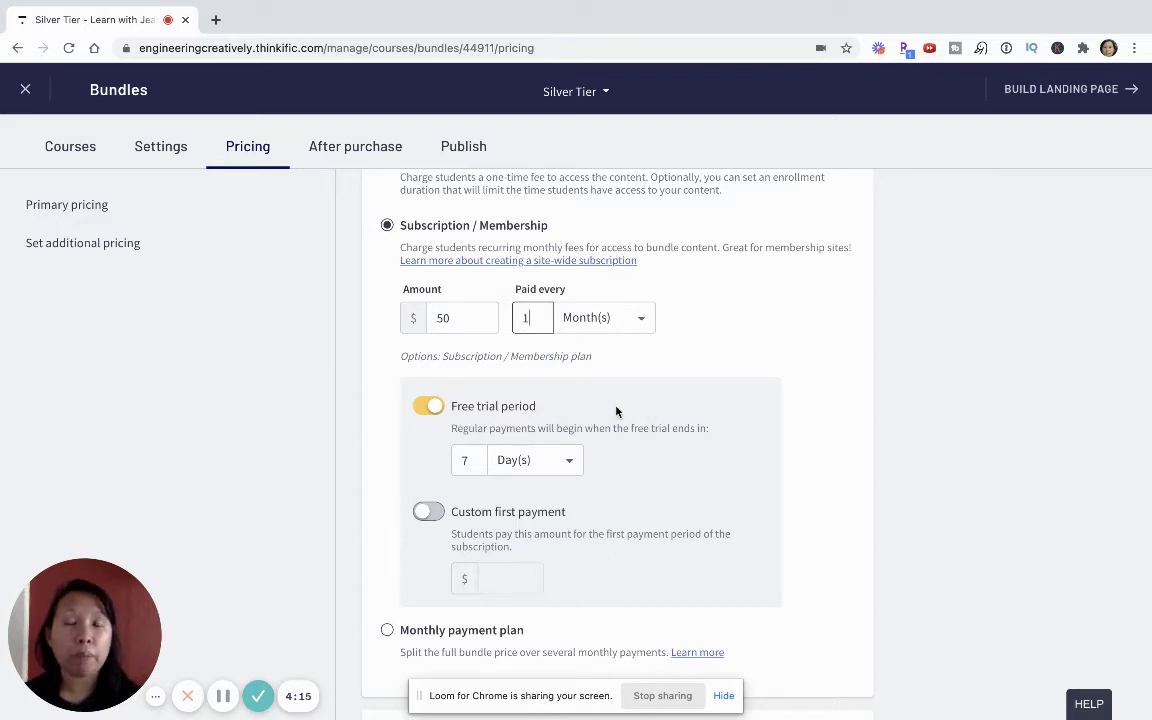
scroll(616, 411, "down", 1)
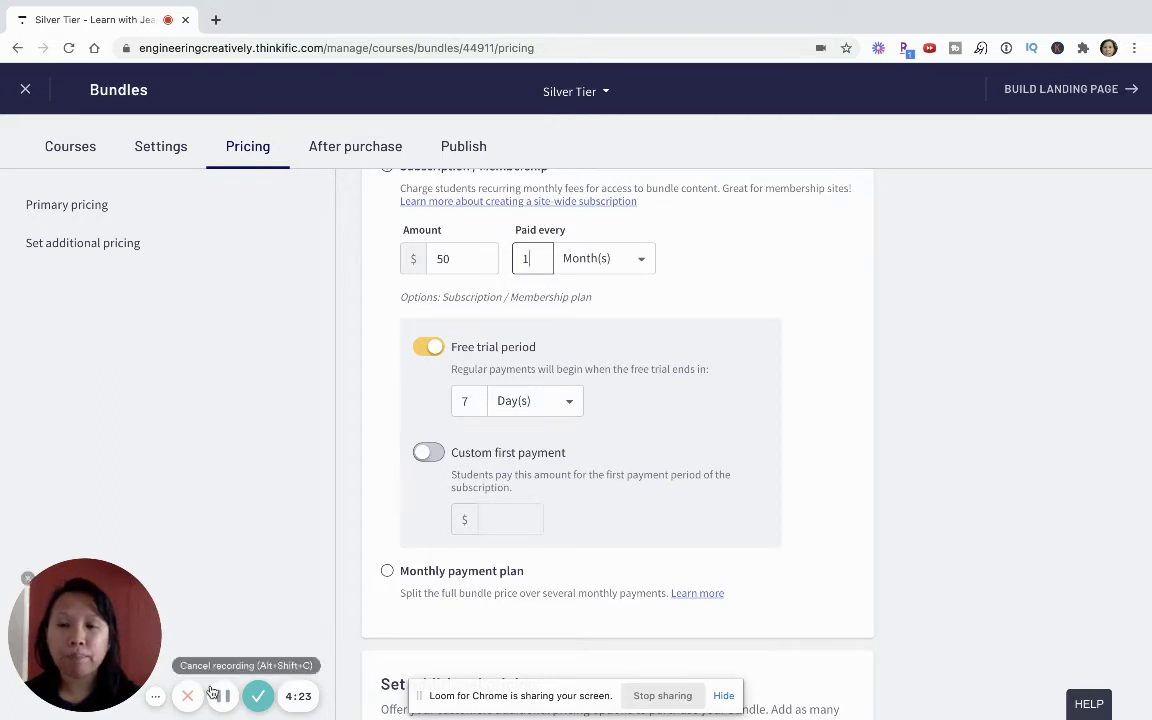
- Toggle the free trial, then enable a custom first payment of $40
left_click(435, 355)
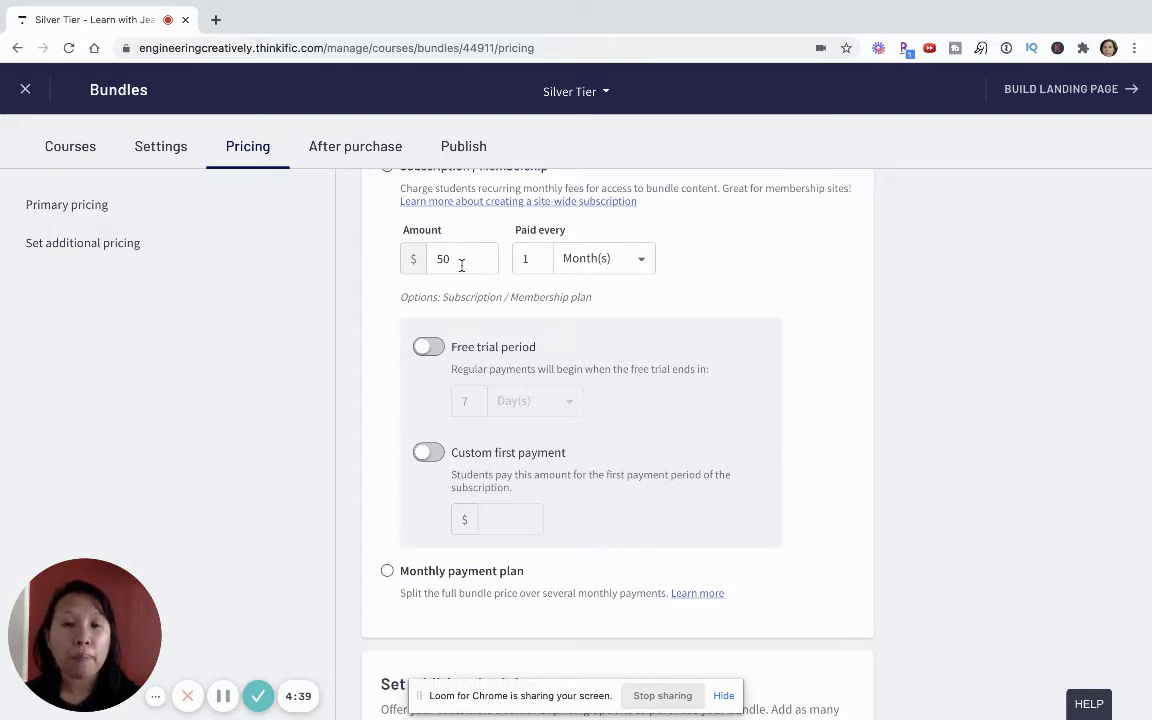
left_click(430, 347)
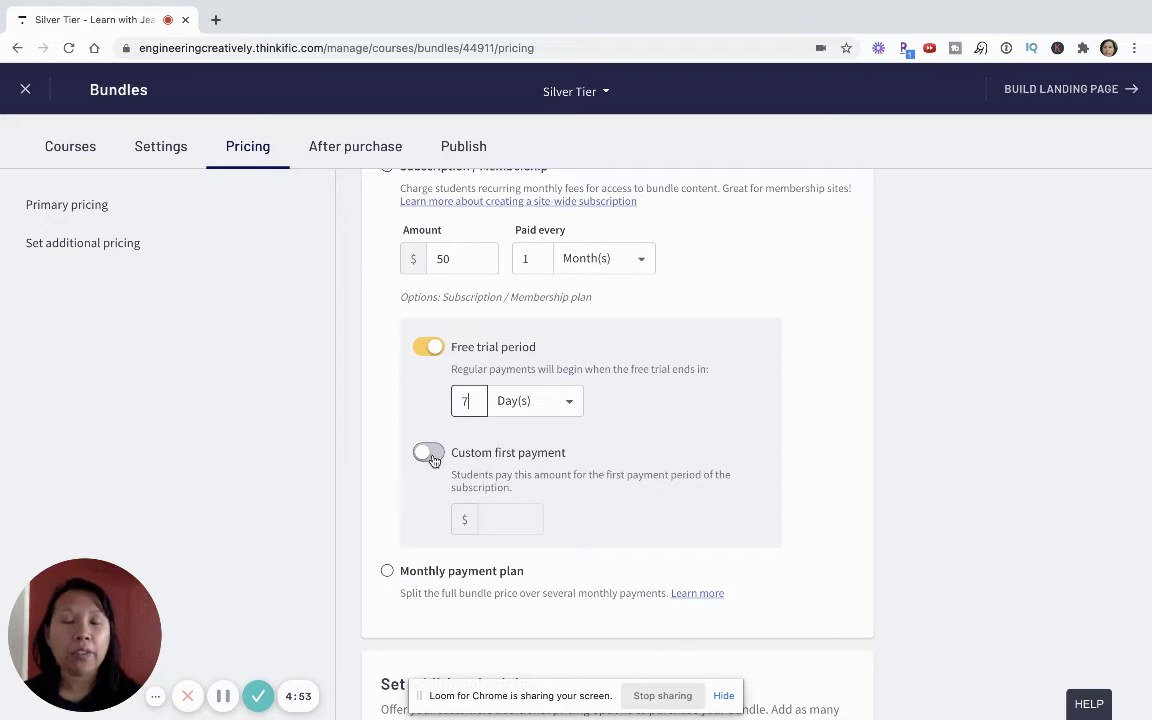
left_click(430, 455)
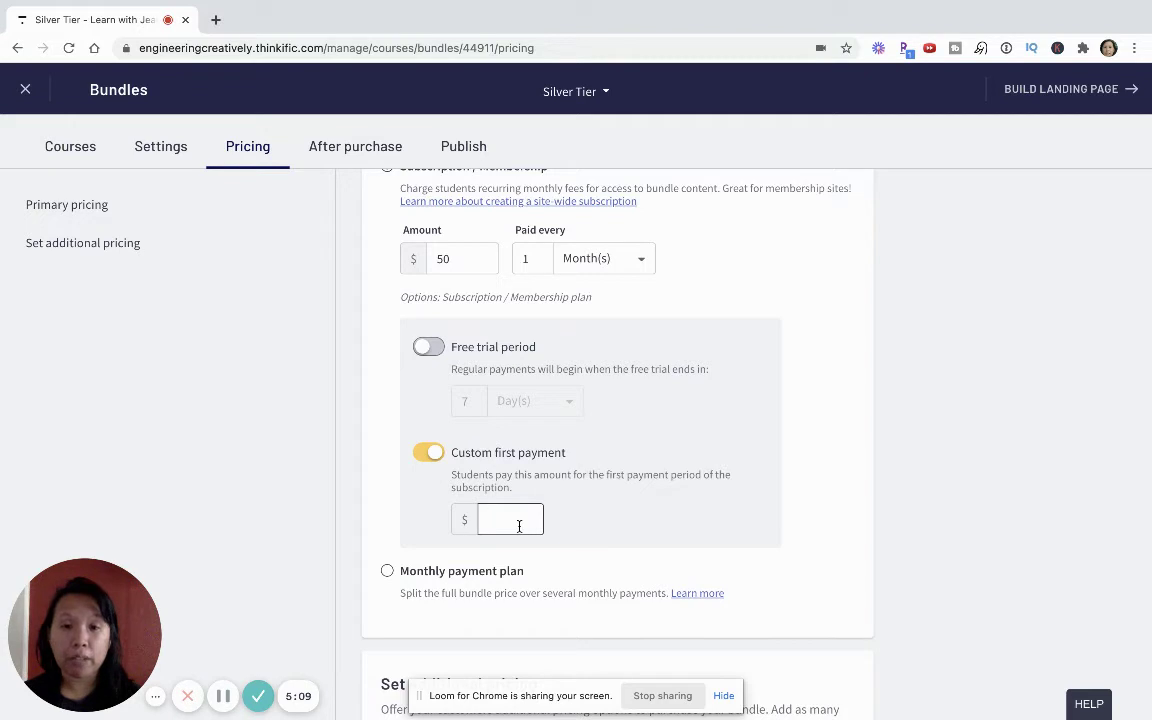
type("40")
scroll(222, 700, "down", 1)
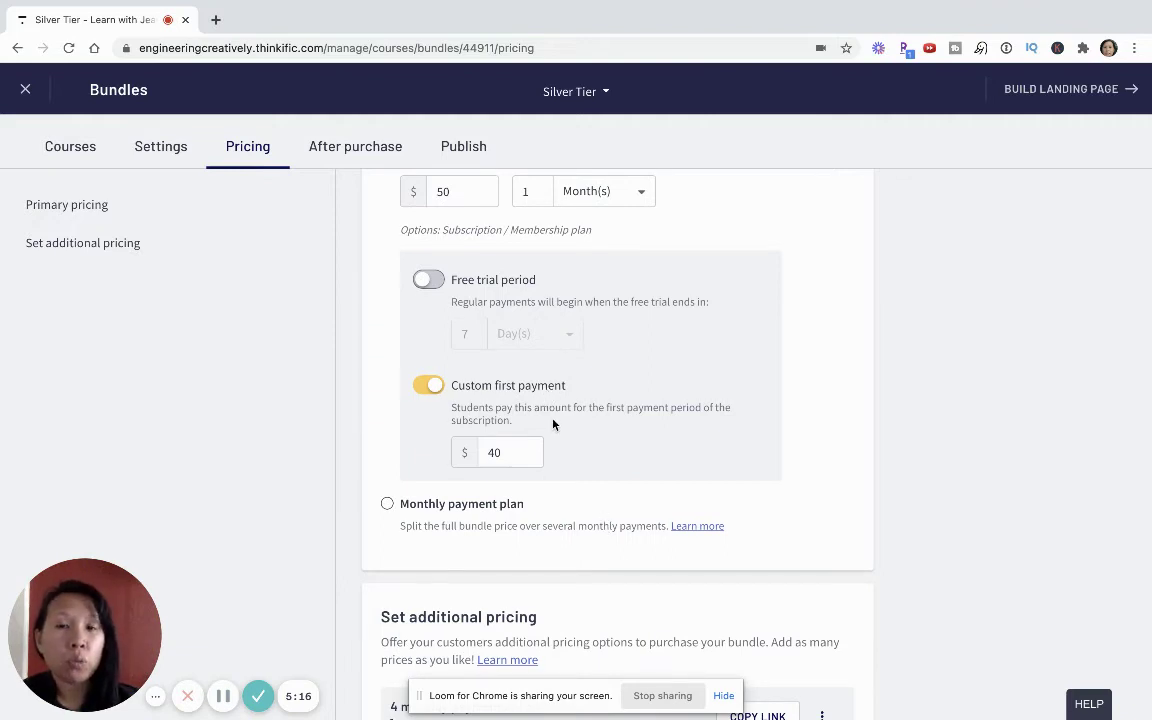
scroll(554, 430, "up", 1)
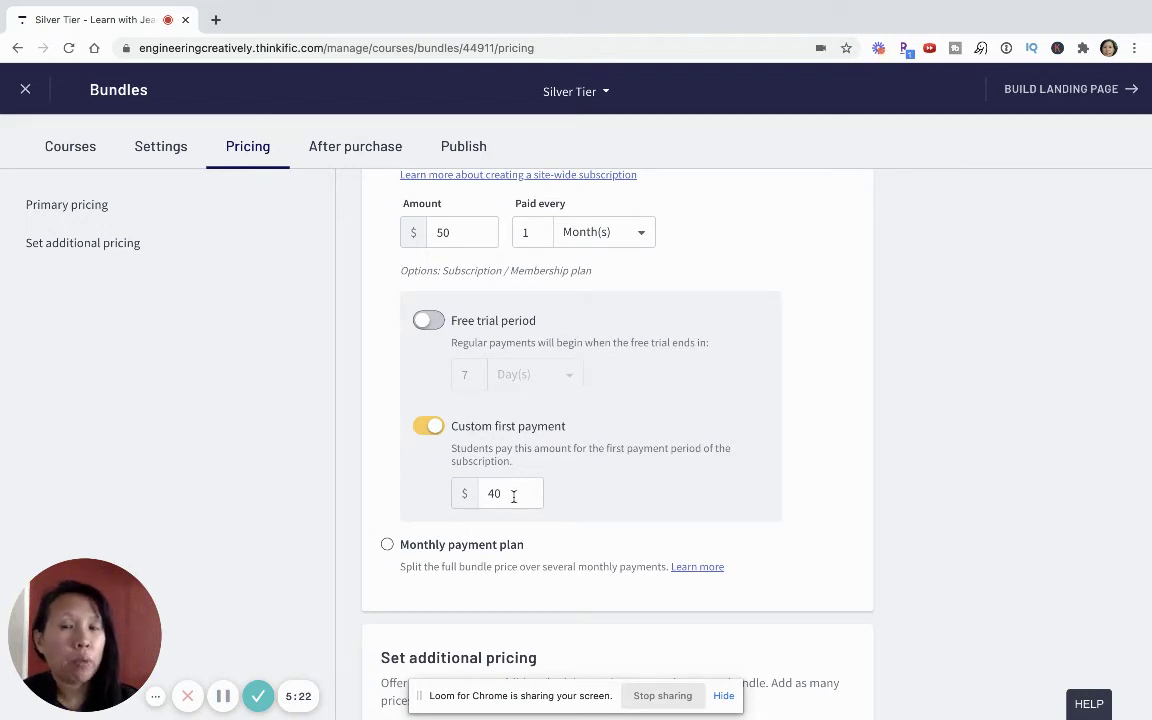
left_click_drag(515, 496, 440, 446)
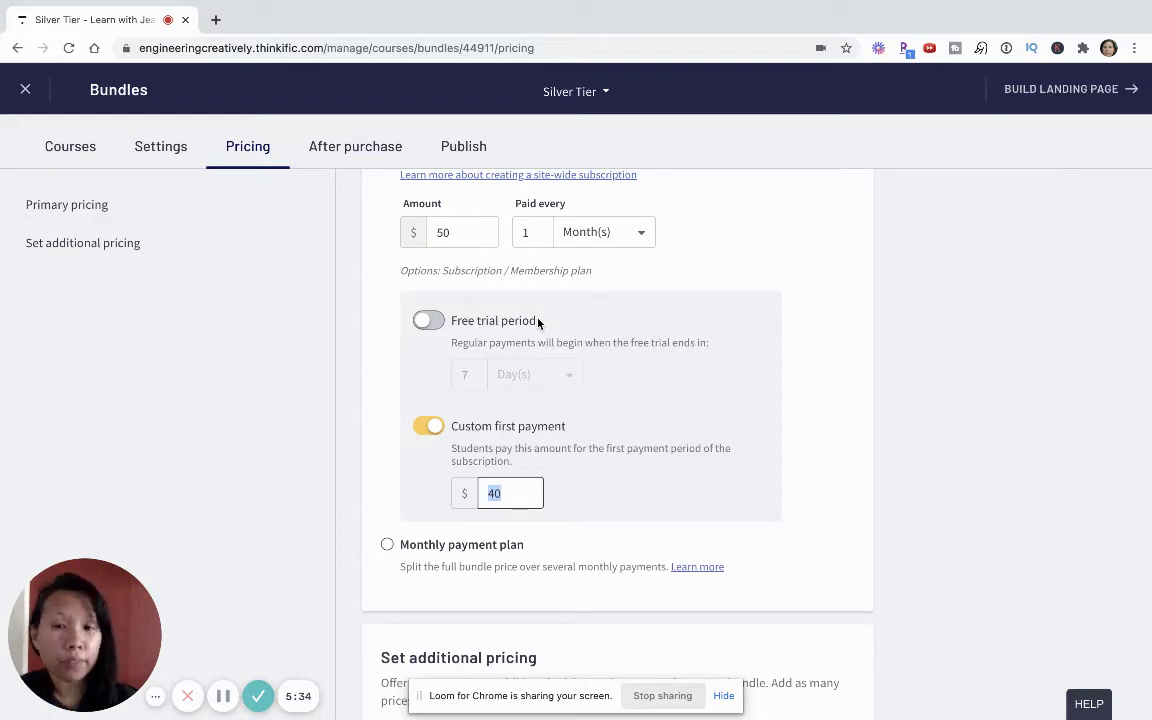
scroll(737, 440, "down", 1)
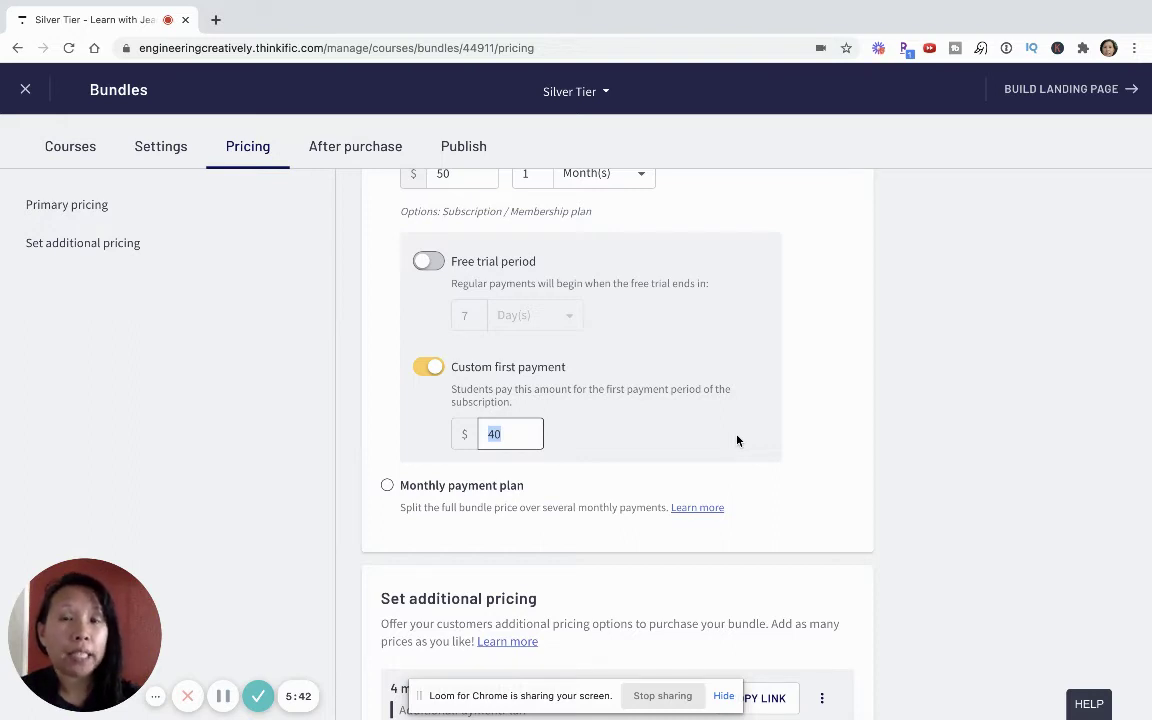
- Choose a monthly payment plan with $135 per payment over 3 total months
left_click(388, 488)
scroll(572, 449, "up", 1)
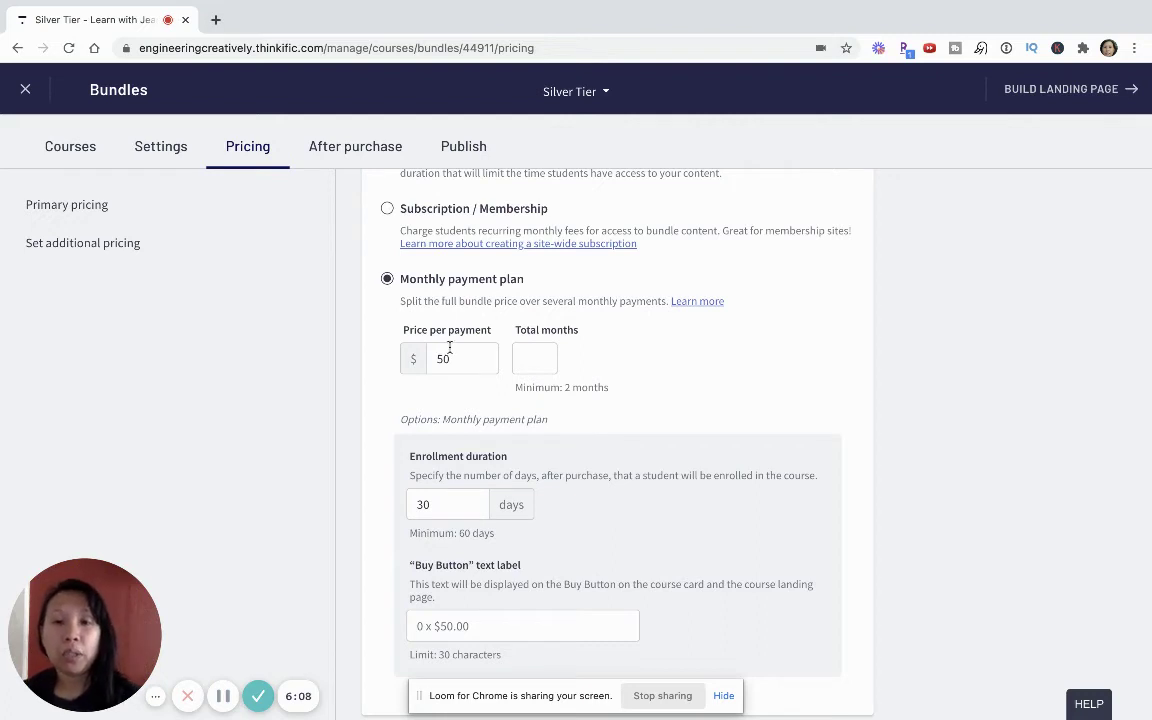
left_click_drag(458, 359, 414, 360)
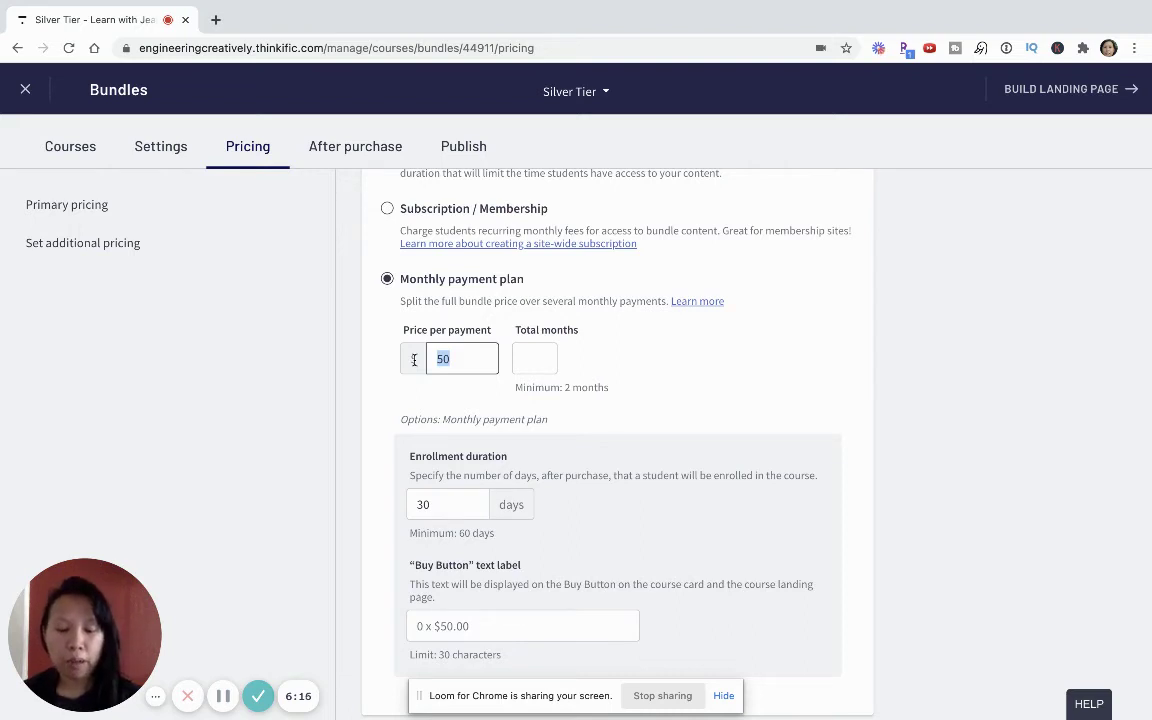
type("135")
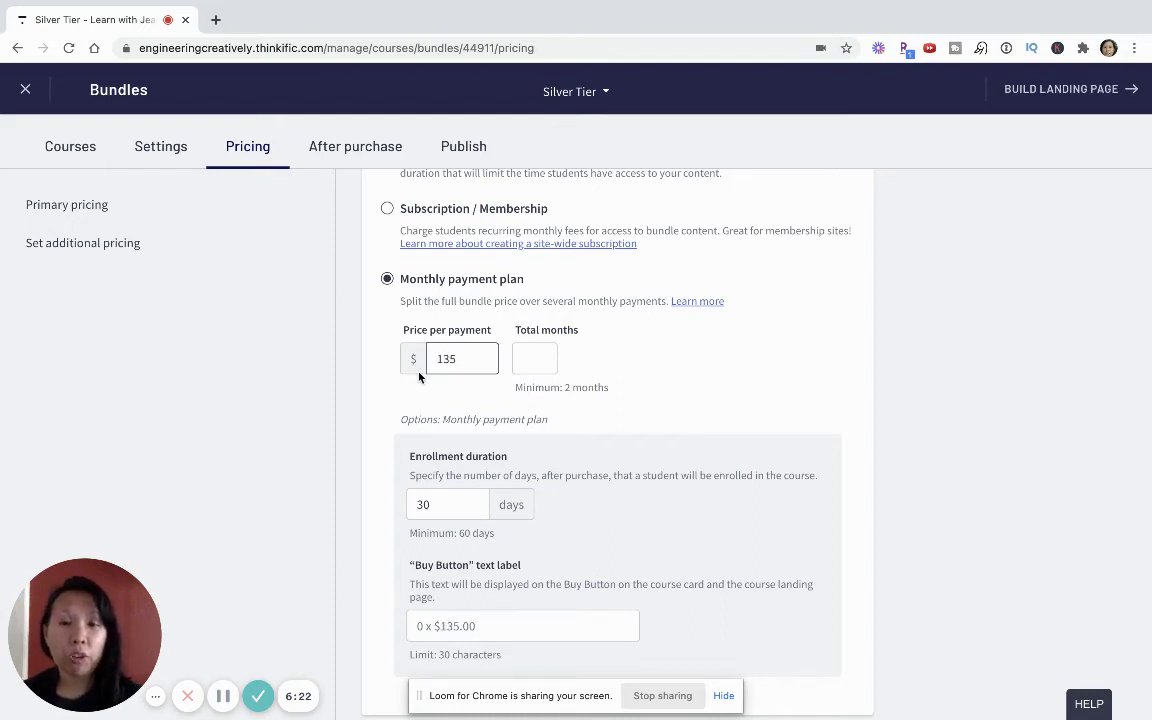
left_click(545, 357)
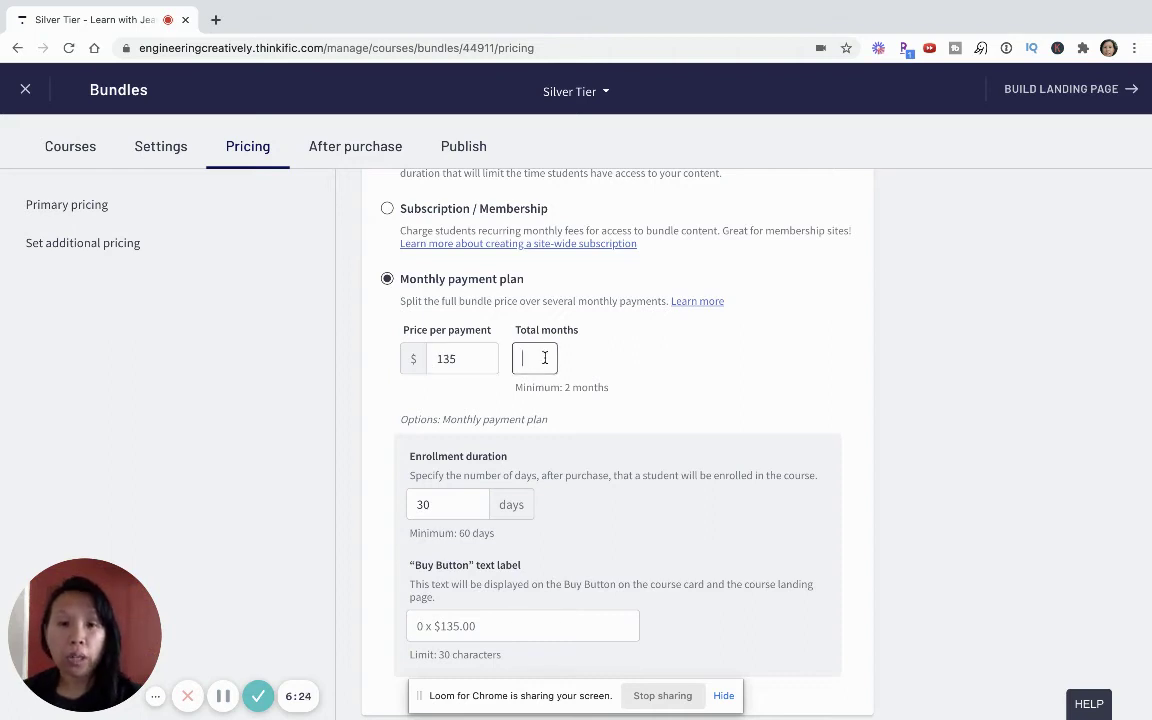
type("3")
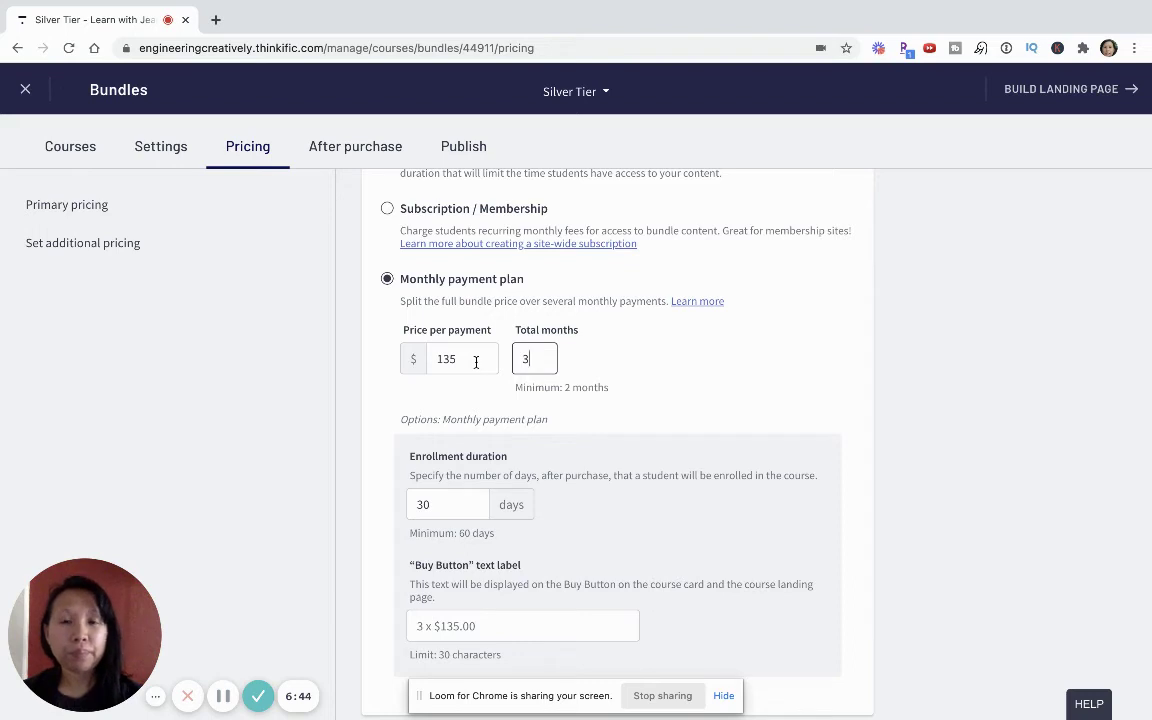
double_click(476, 362)
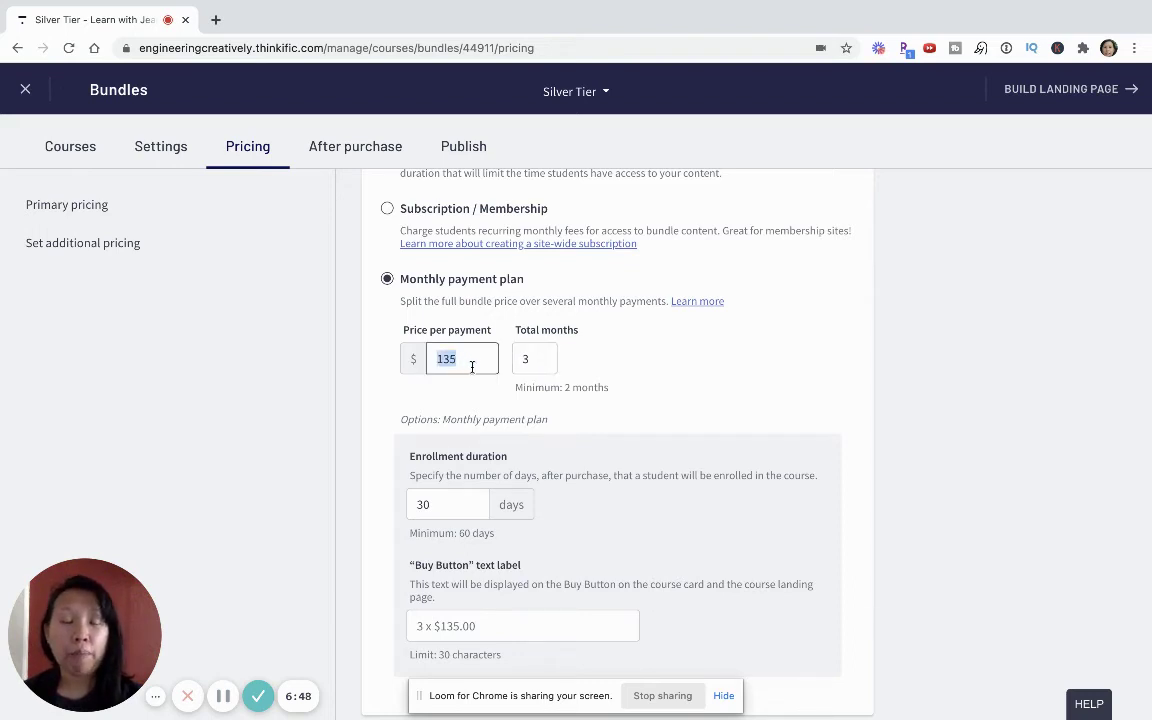
left_click(472, 366)
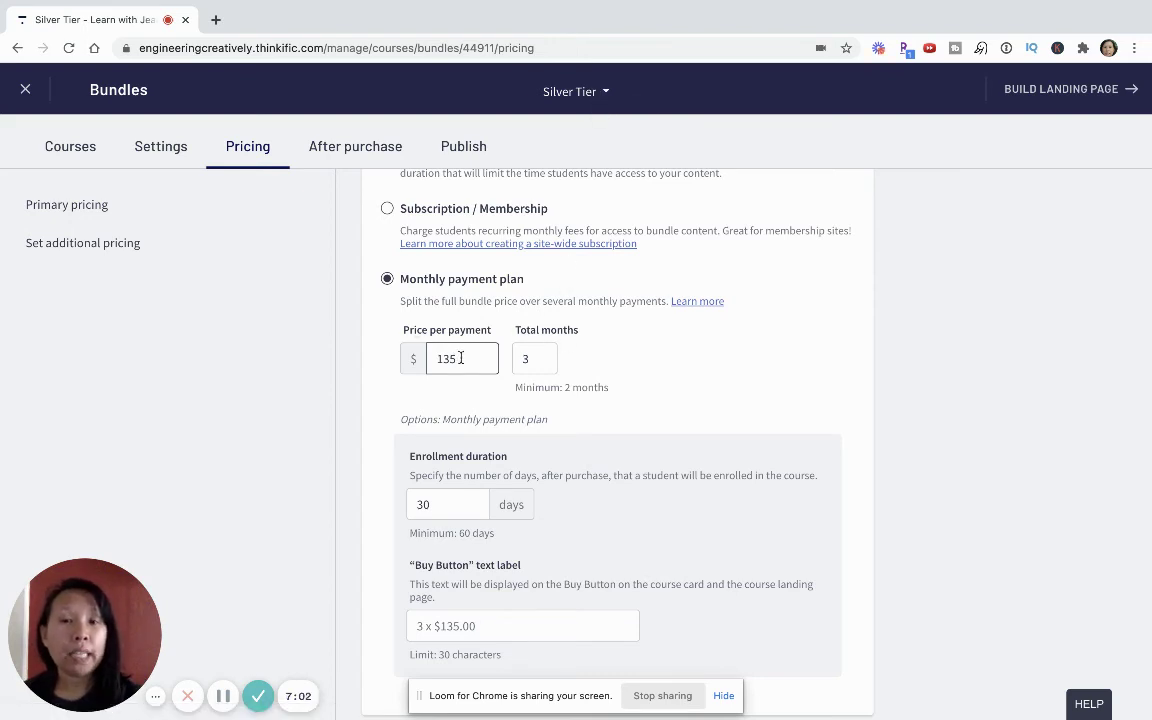
left_click_drag(463, 362, 421, 361)
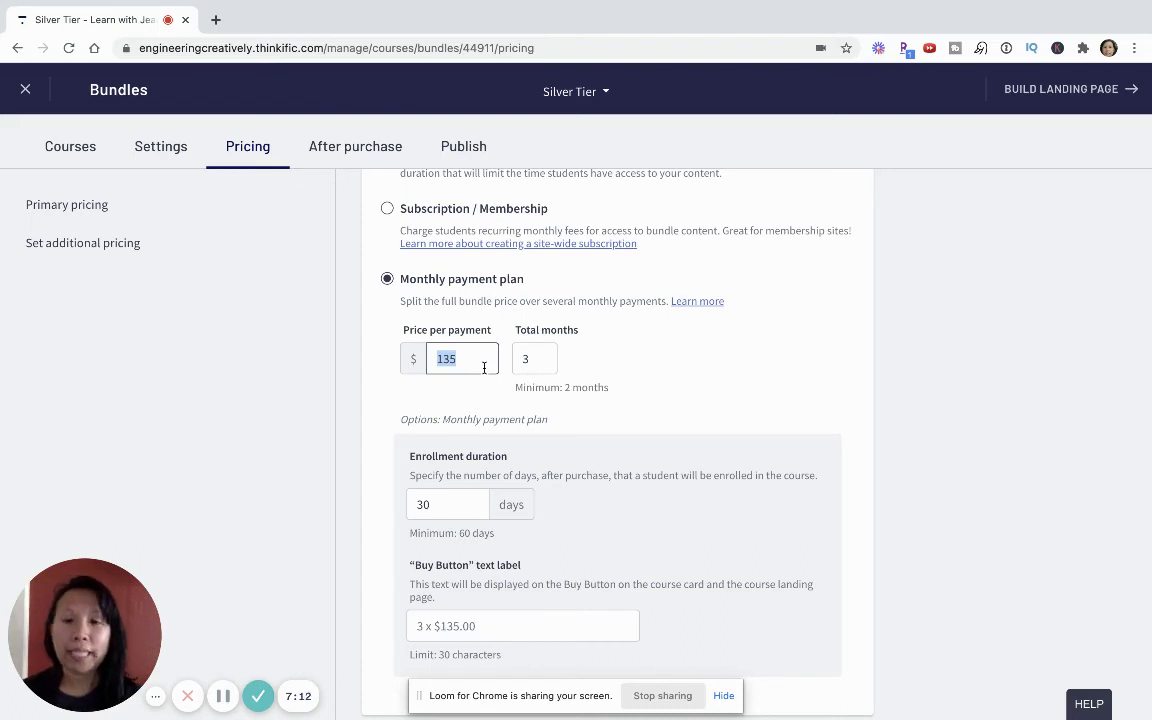
- Change the enrollment duration from 30 to 90 days
scroll(470, 400, "down", 2)
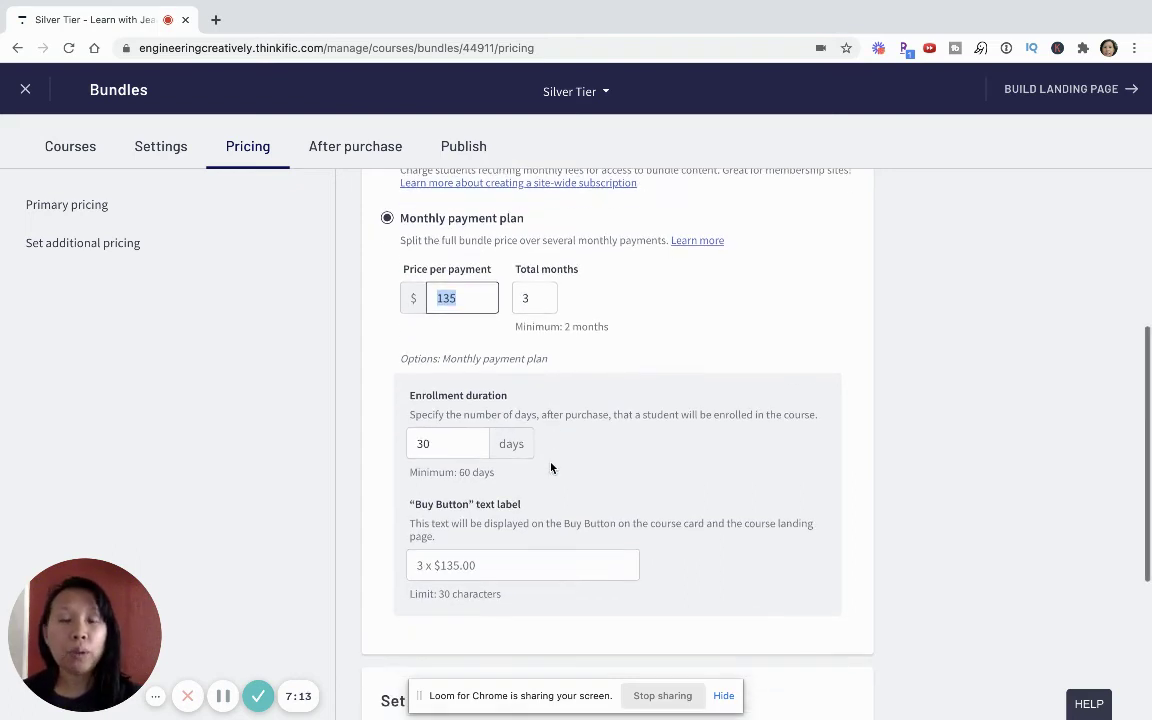
left_click(445, 443)
left_click_drag(442, 443, 418, 443)
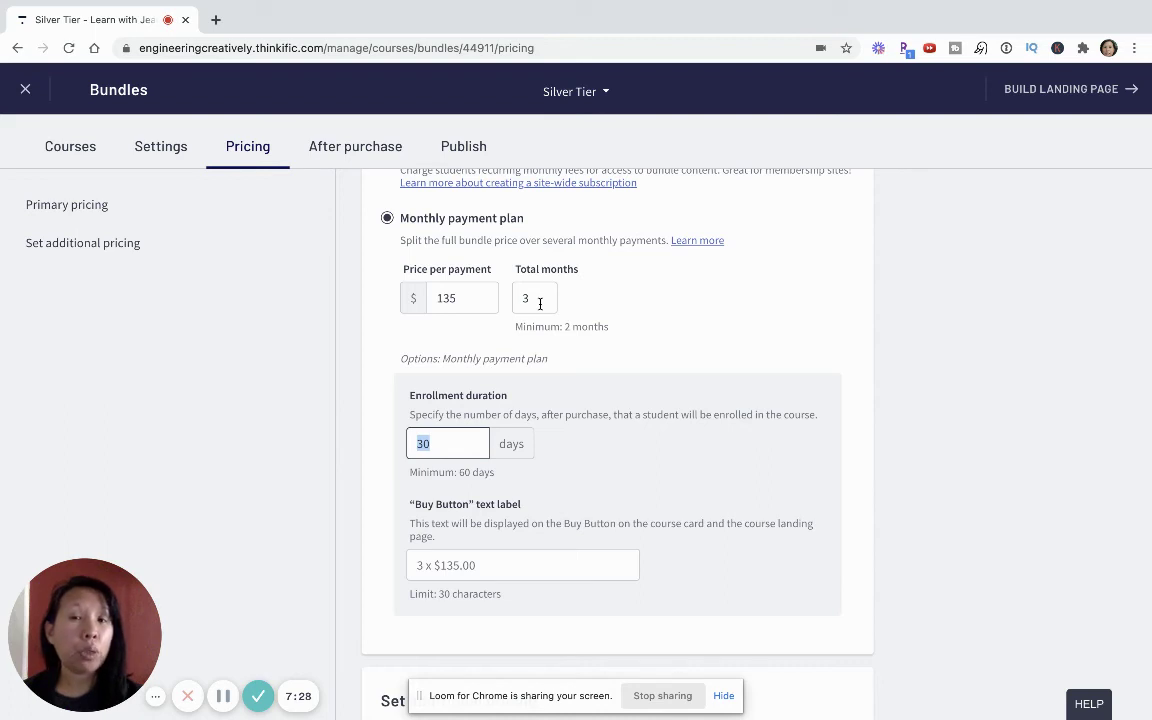
left_click(525, 300)
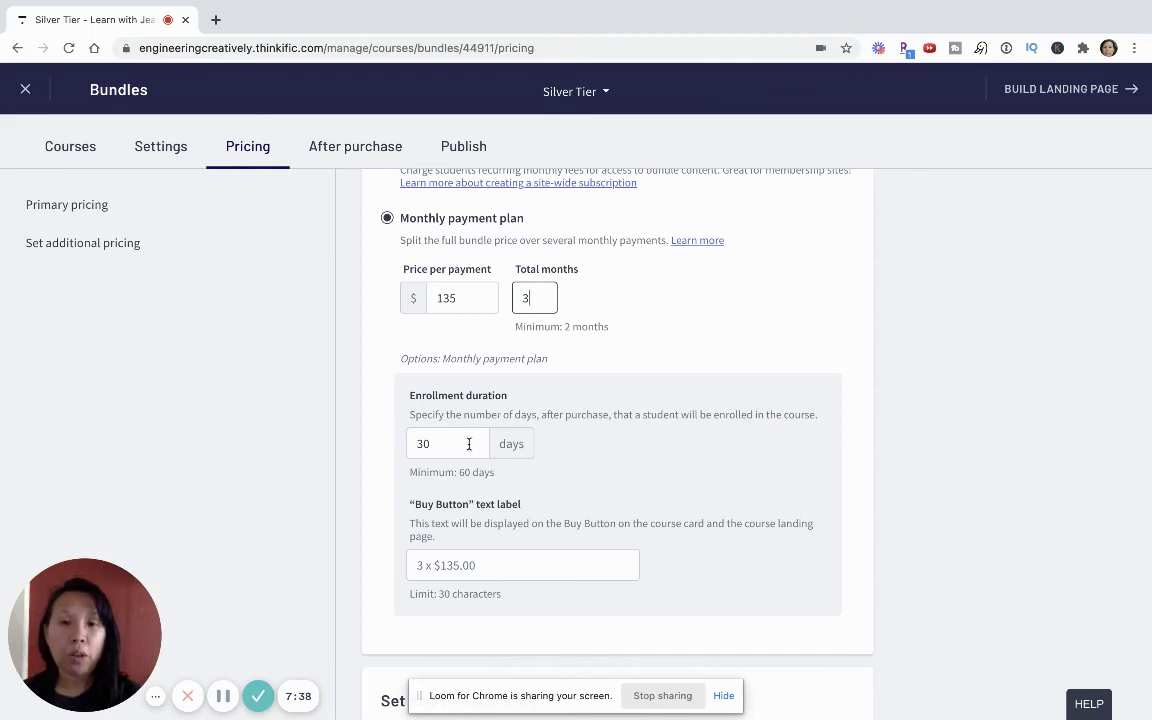
key("Tab")
type("90")
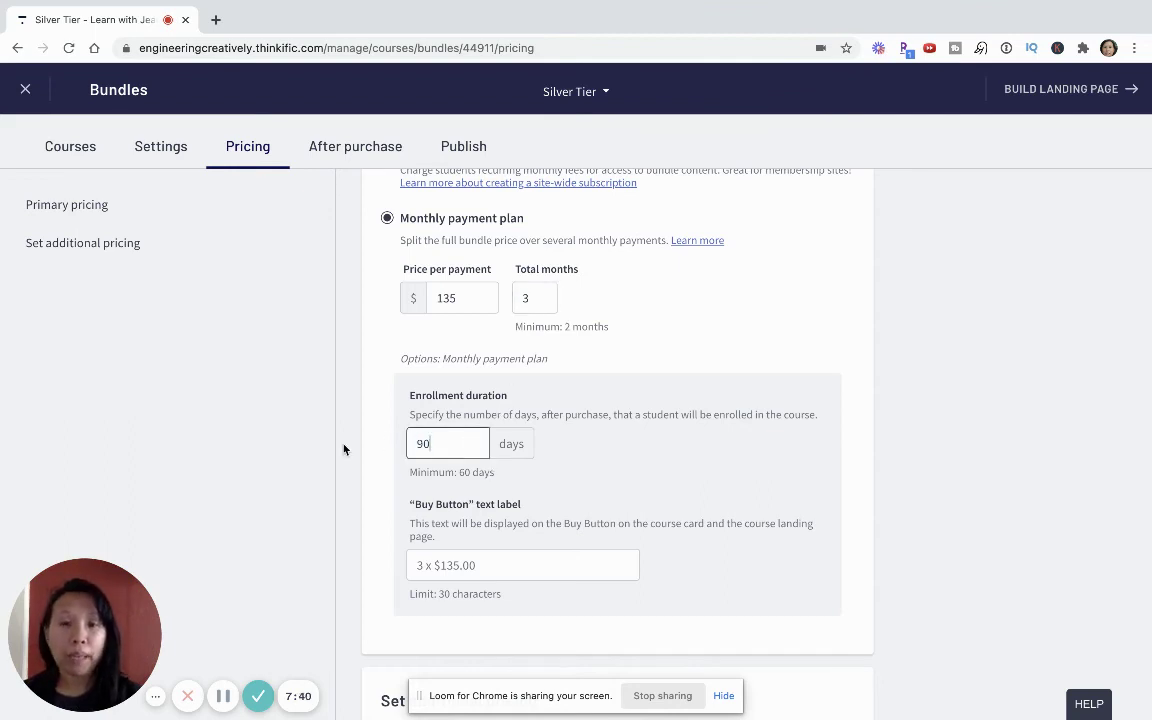
- Set the Buy Button text label to 'Join Now'
left_click(476, 560)
scroll(478, 563, "down", 1)
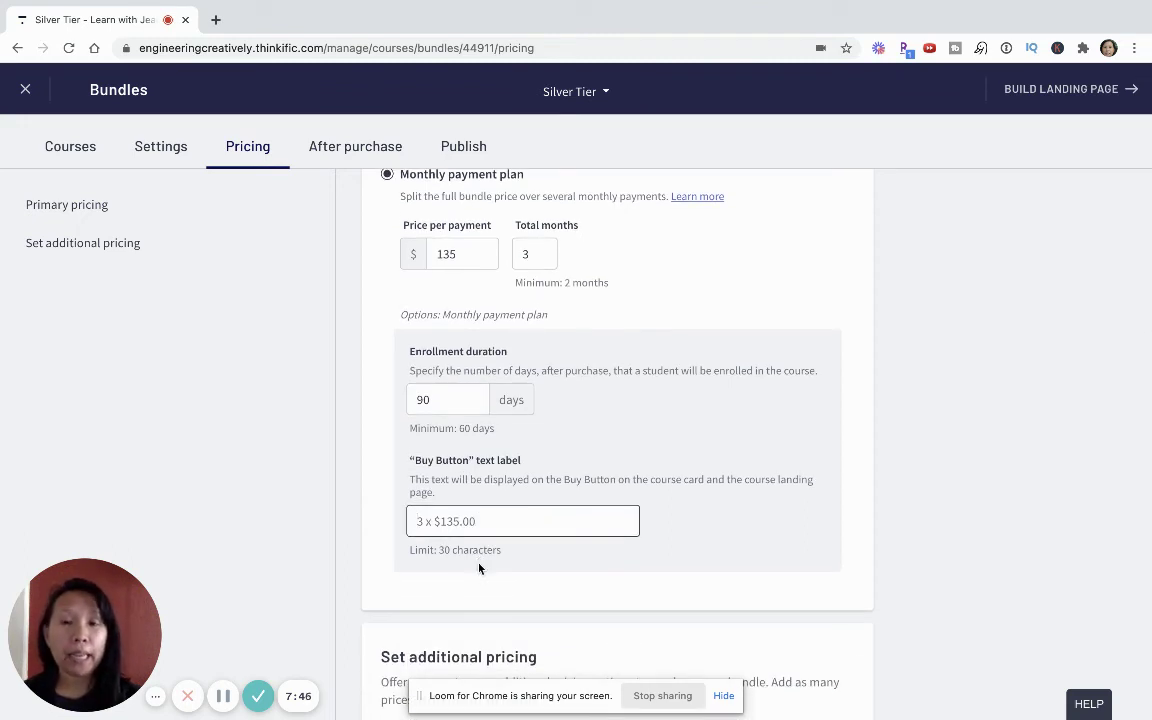
type("Join Now")
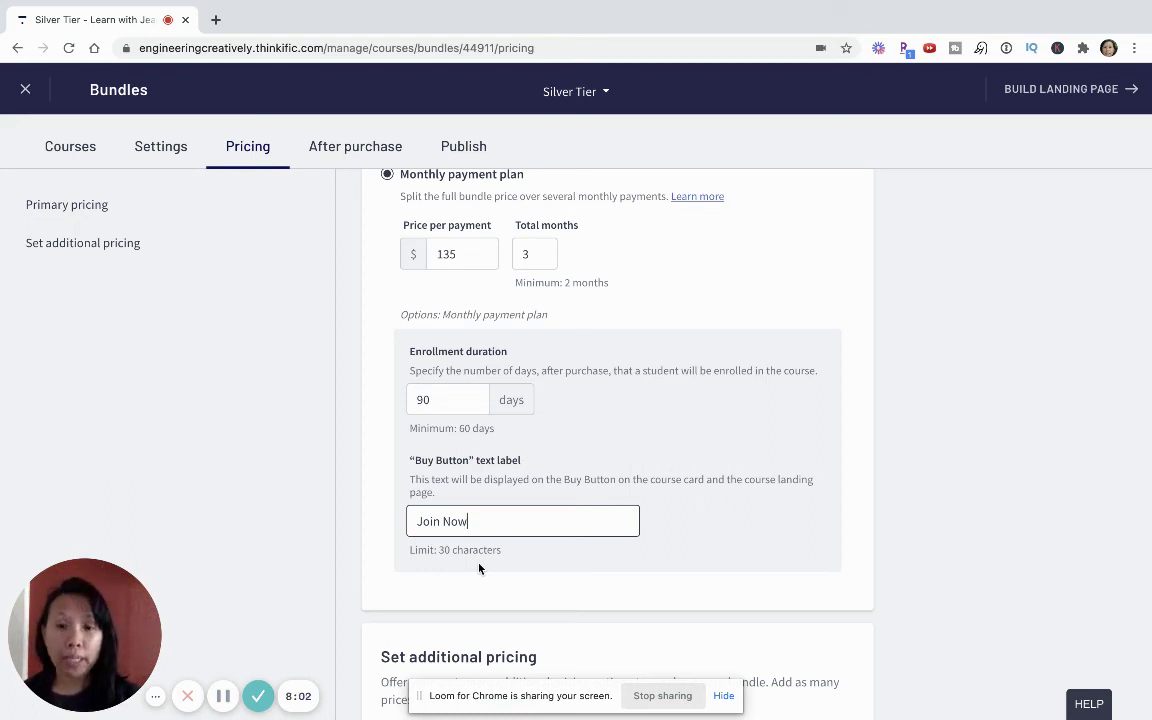
scroll(762, 533, "down", 2)
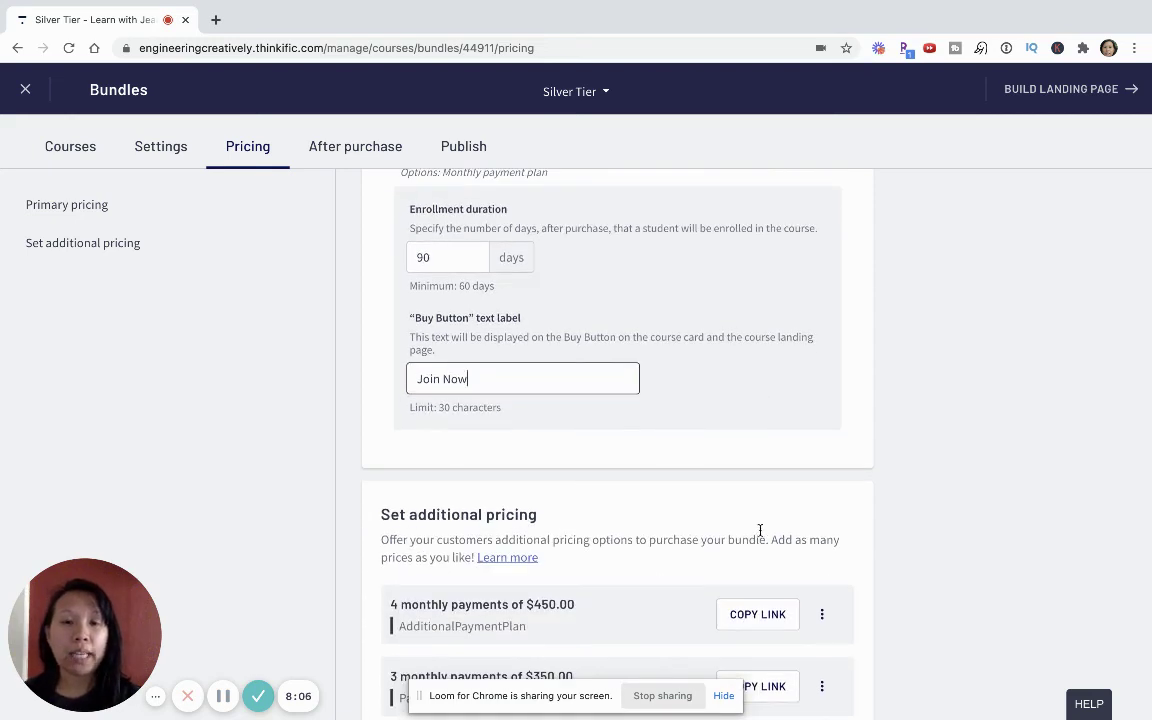